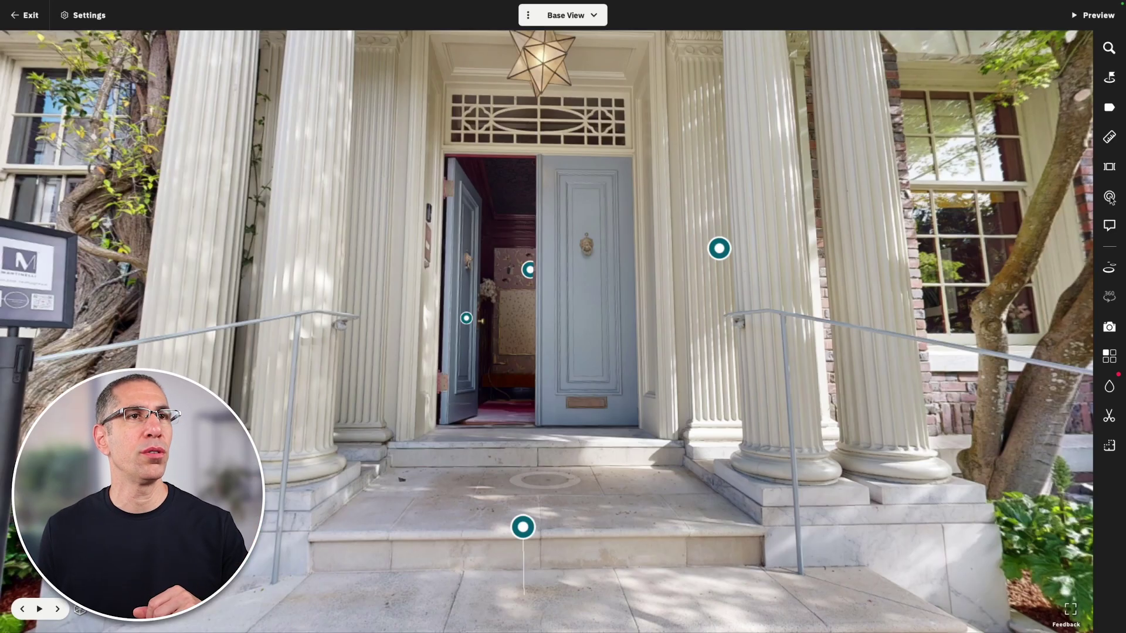
- Show the list of 52 tags and begin adding a new tag to Layer 1
{"action": "left_click", "coordinate": [1110, 198]}
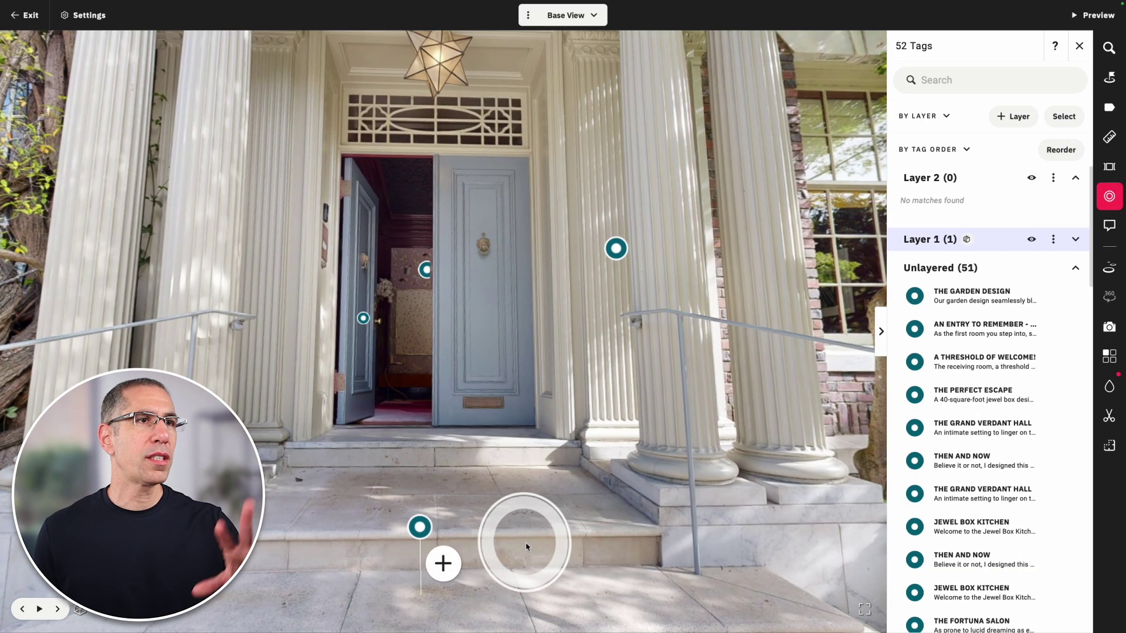
{"action": "left_click", "coordinate": [443, 564]}
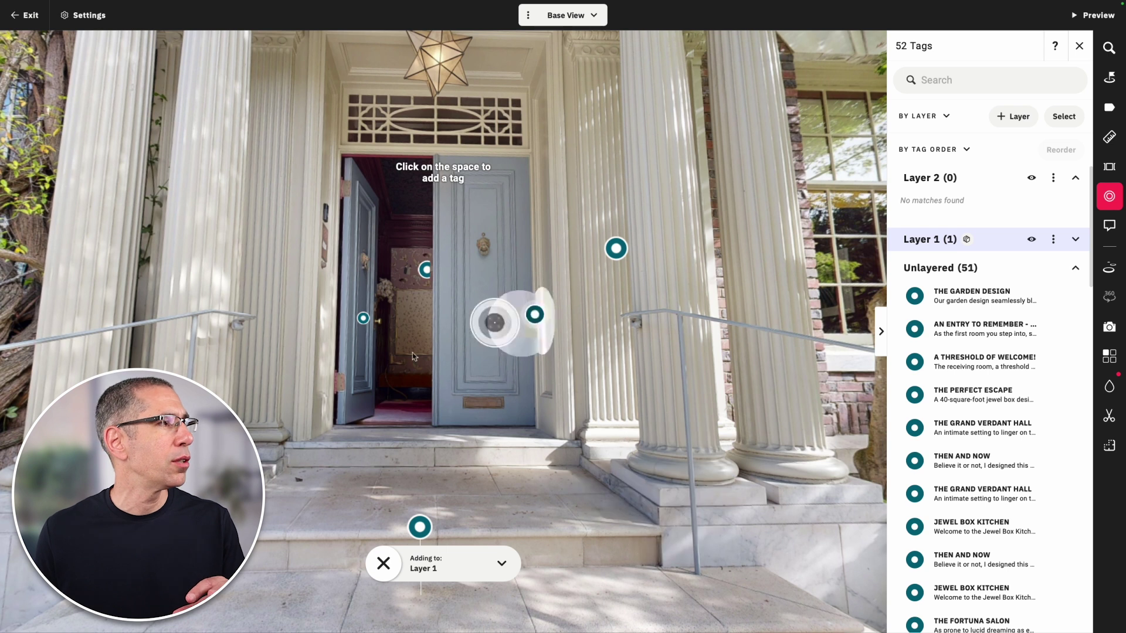
- Place a new tag on the step by the entrance sign with the description 'Entrance'
{"action": "left_click", "coordinate": [333, 397]}
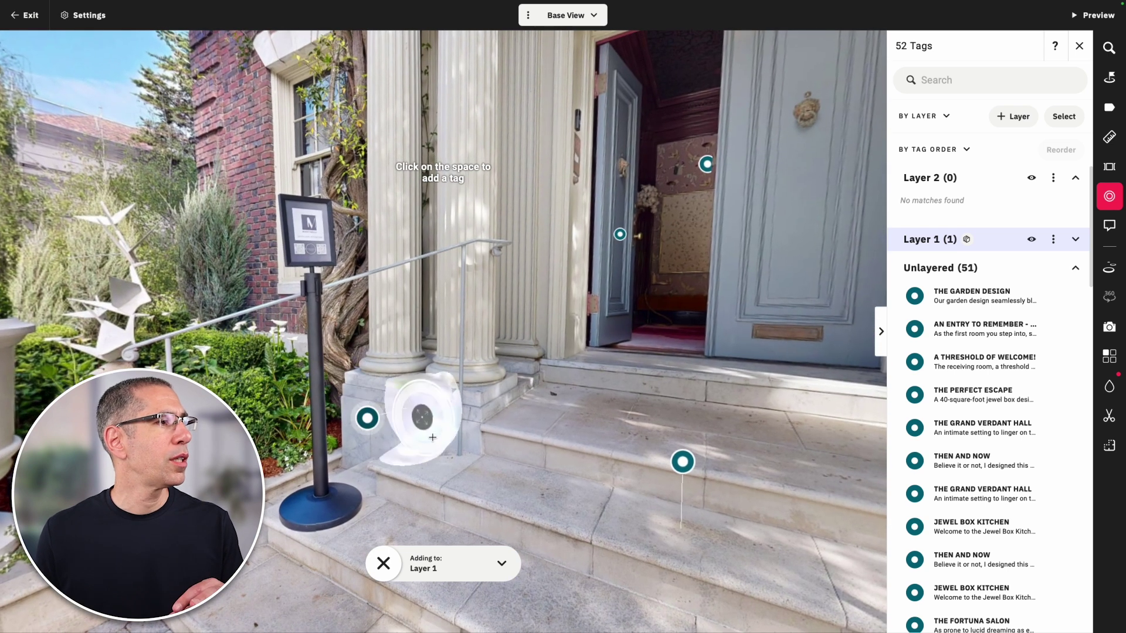
{"action": "left_click", "coordinate": [370, 526]}
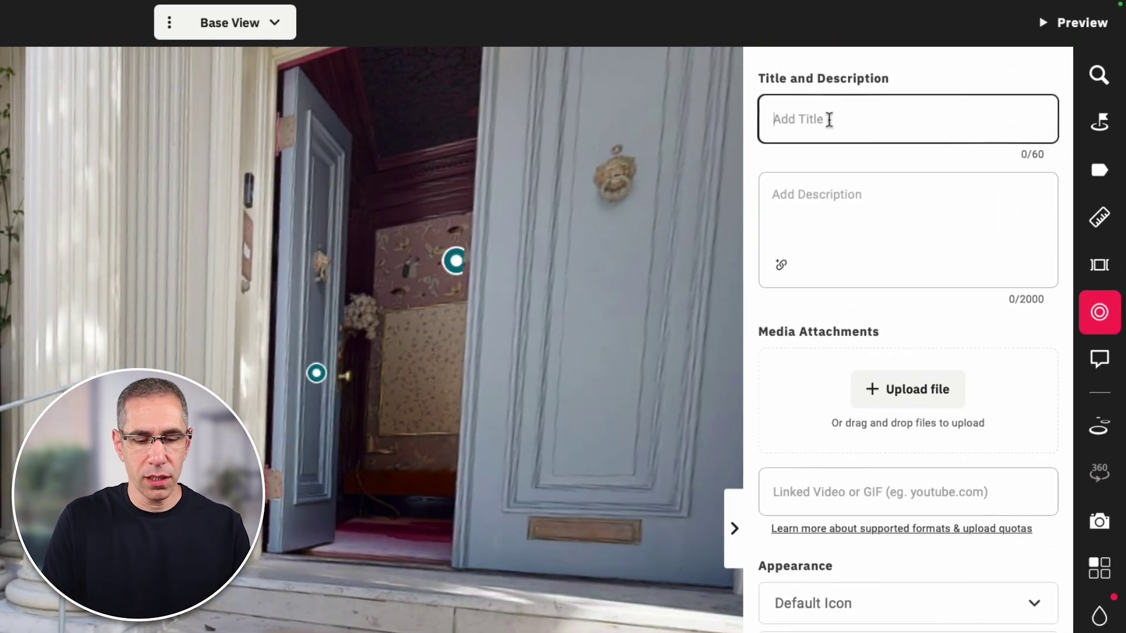
{"action": "left_click", "coordinate": [864, 201]}
{"action": "type", "text": "Entrance"}
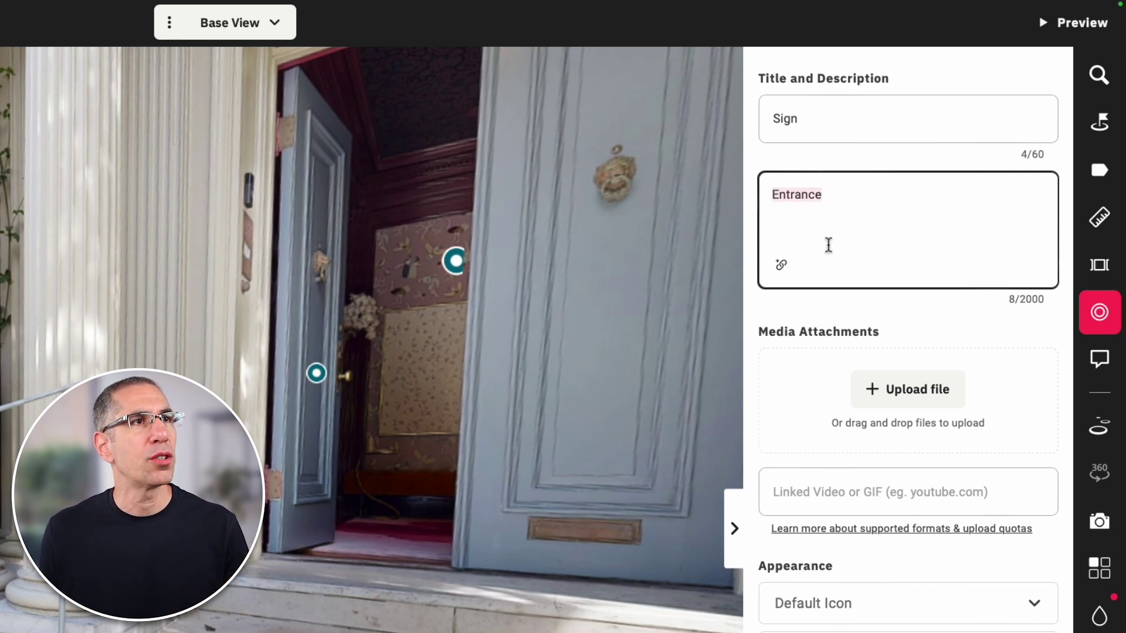
{"action": "left_click", "coordinate": [781, 265]}
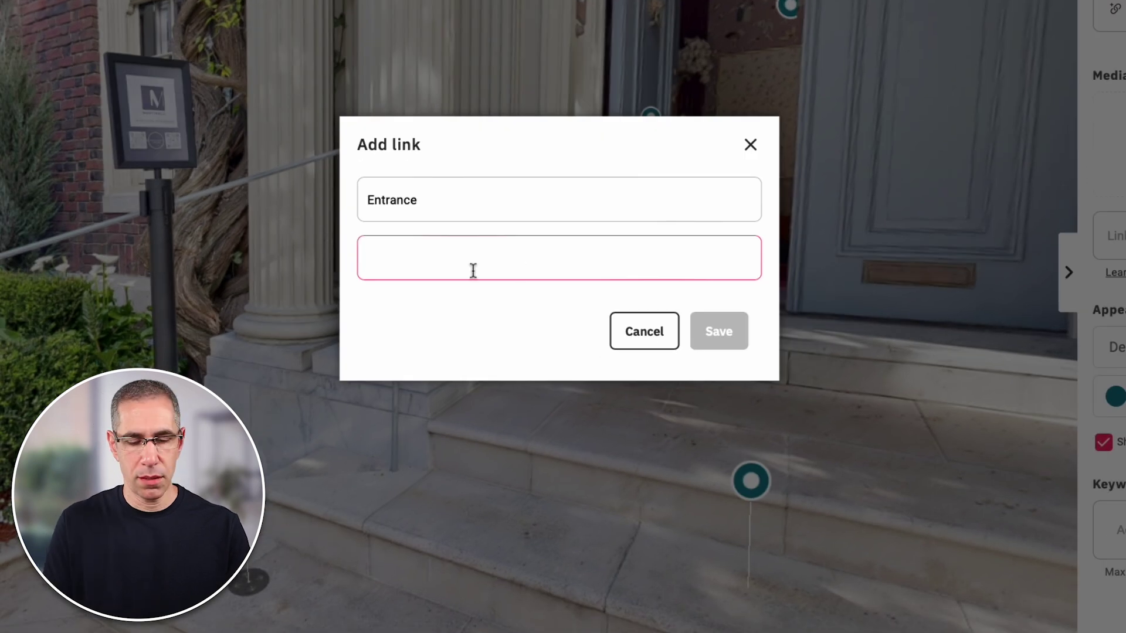
{"action": "type", "text": "www.matterport.com"}
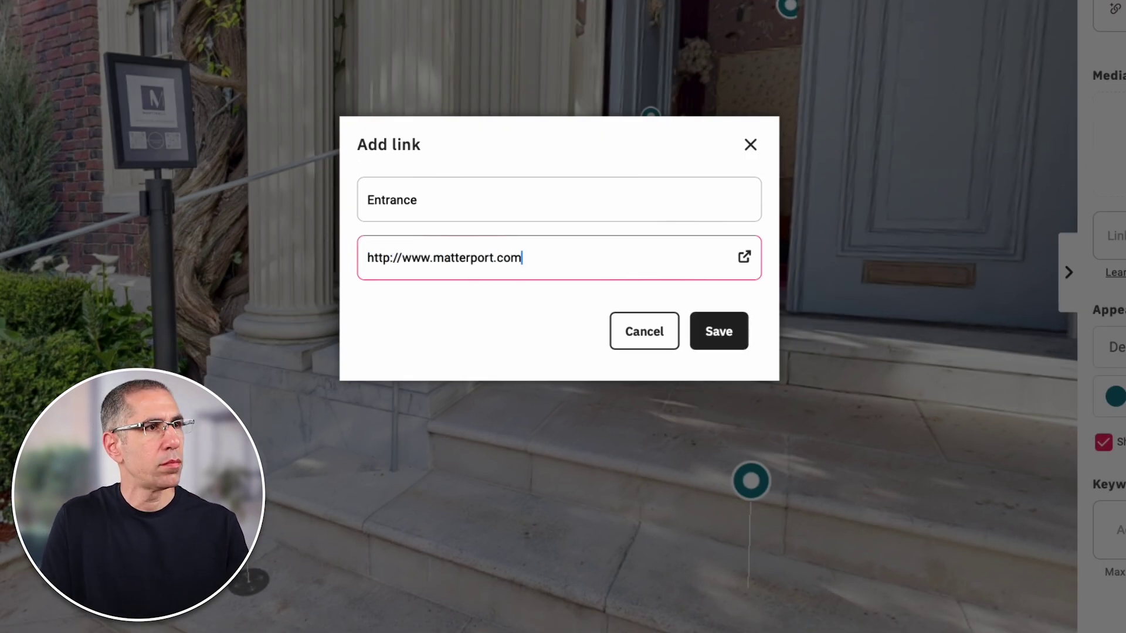
{"action": "key", "text": "Return"}
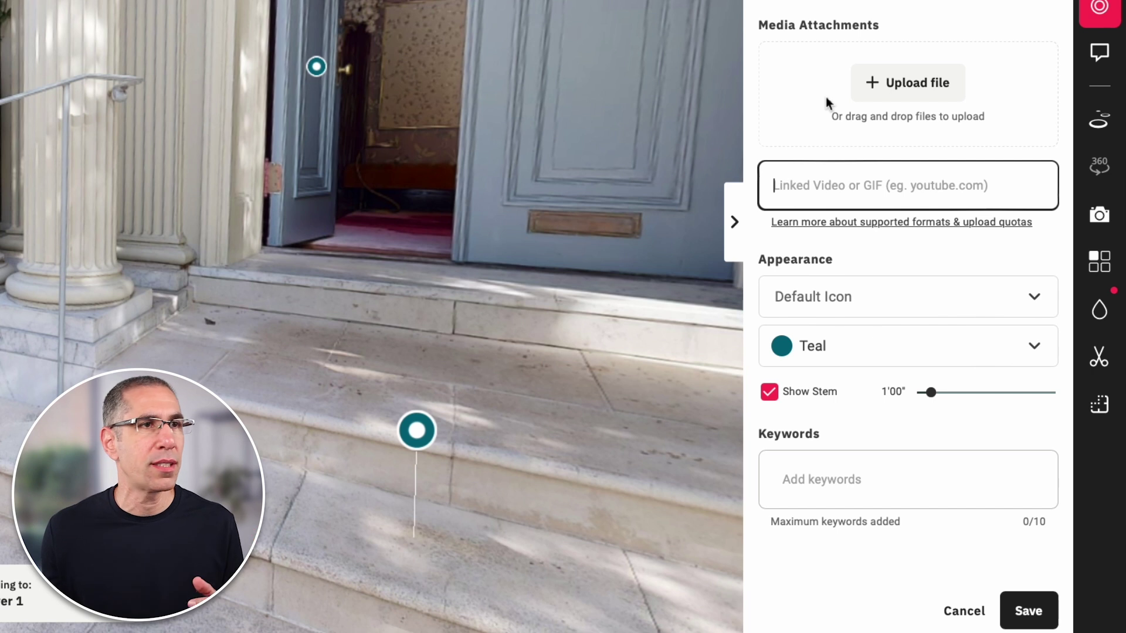
- Give the Sign tag the Child-Reaching icon
{"action": "left_click", "coordinate": [892, 300]}
{"action": "scroll", "coordinate": [894, 463], "scroll_direction": "down", "scroll_amount": 15}
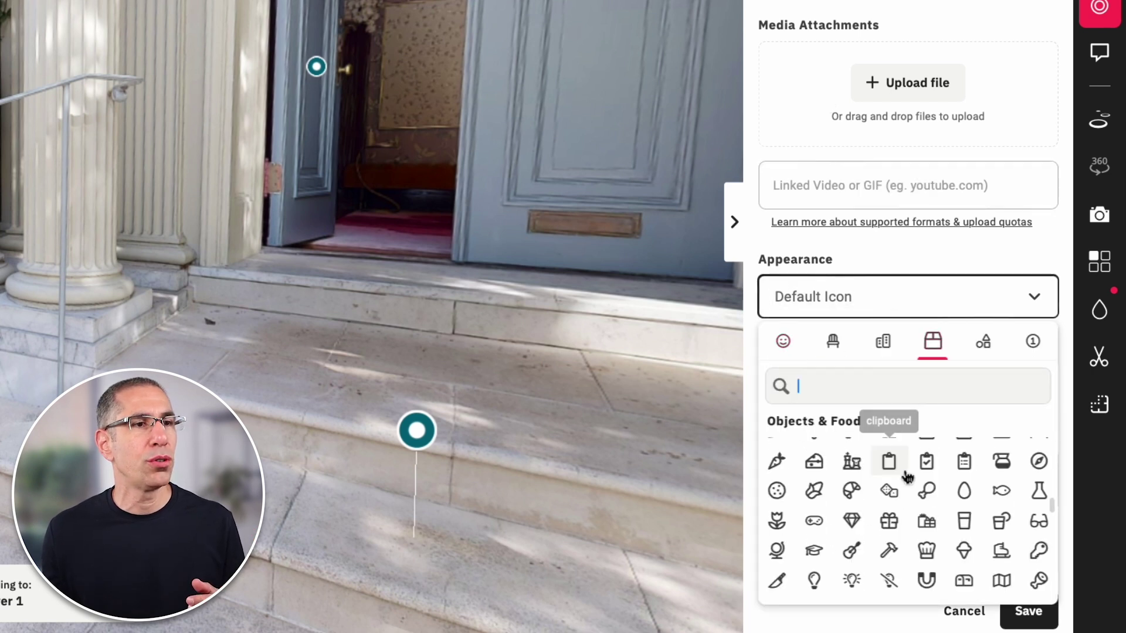
{"action": "scroll", "coordinate": [924, 534], "scroll_direction": "down", "scroll_amount": 2}
{"action": "scroll", "coordinate": [915, 516], "scroll_direction": "up", "scroll_amount": 15}
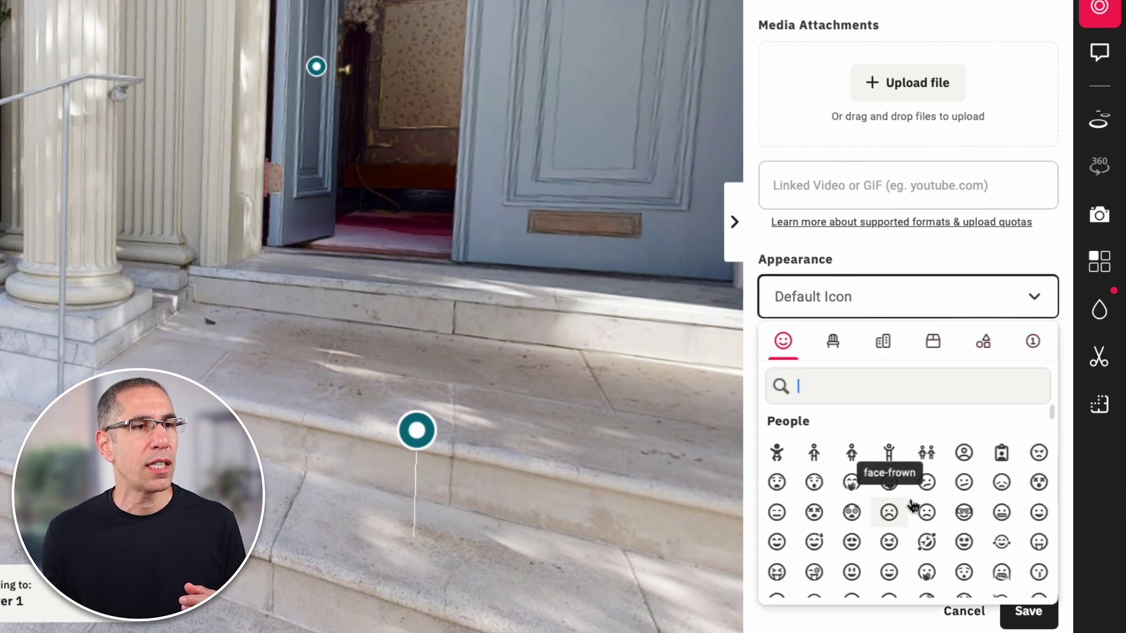
{"action": "left_click", "coordinate": [890, 455]}
- Colour the tag pink and hide its stem after trying lengths 2'02" and 3'06"
{"action": "left_click", "coordinate": [944, 347]}
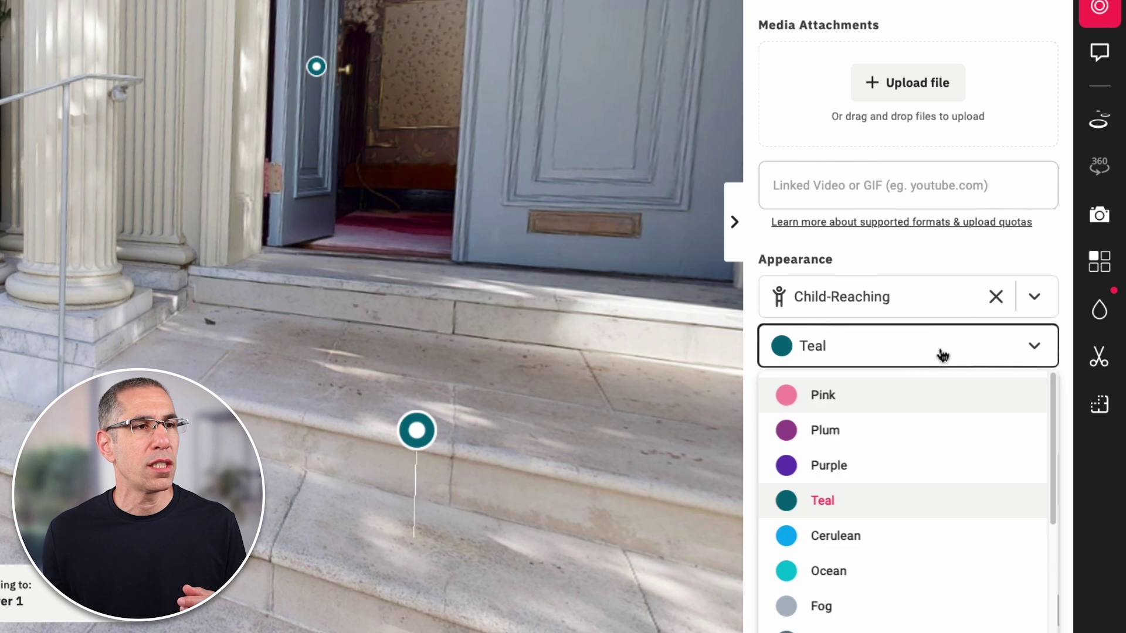
{"action": "left_click", "coordinate": [839, 408]}
{"action": "left_click_drag", "start_coordinate": [928, 394], "coordinate": [957, 404]}
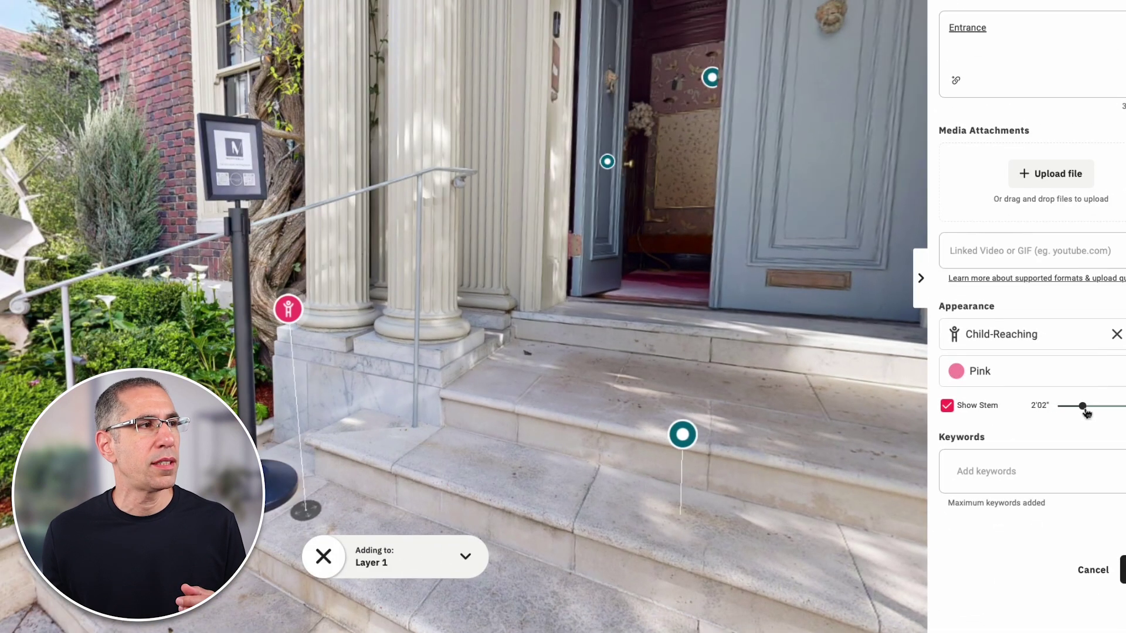
{"action": "left_click_drag", "start_coordinate": [1085, 413], "coordinate": [1102, 413]}
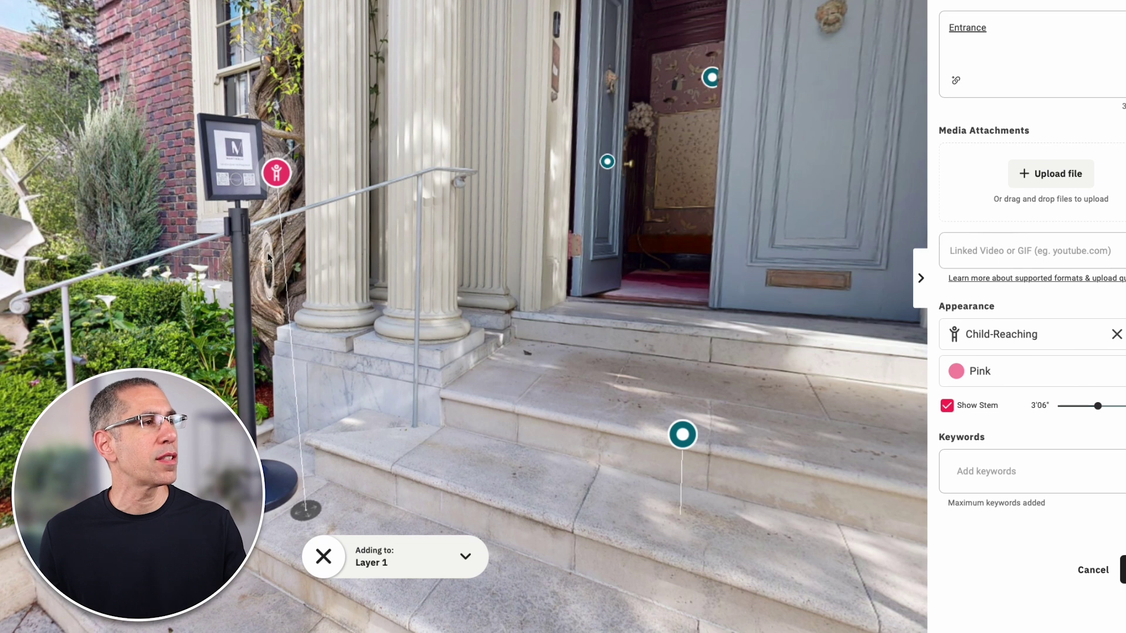
{"action": "left_click", "coordinate": [947, 406]}
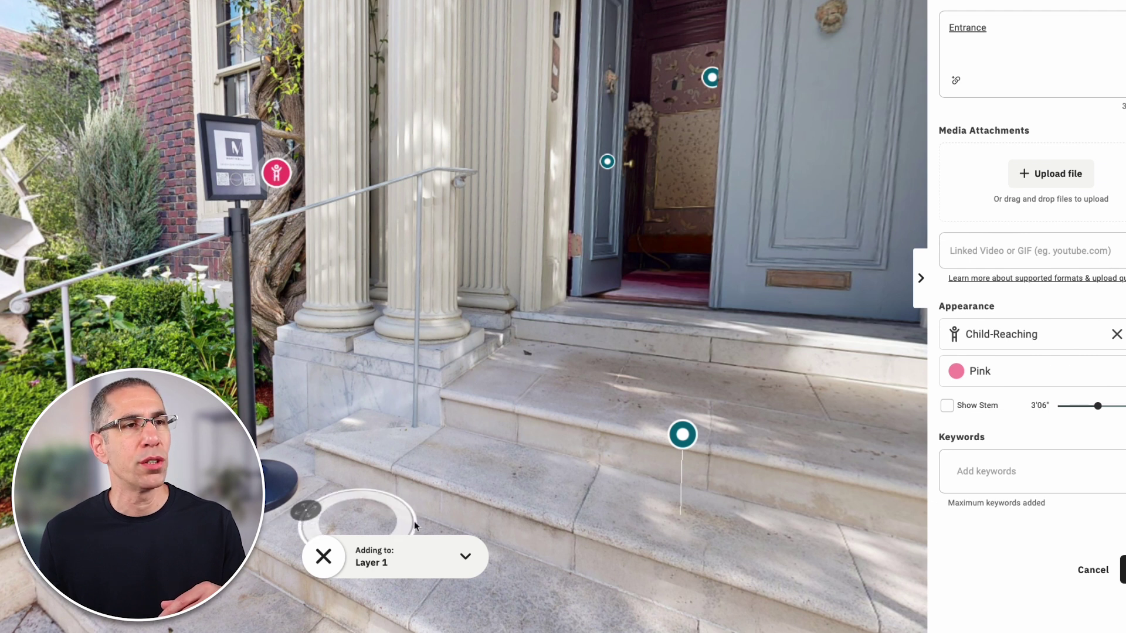
- Save the Sign tag into Layer 1, raising the tour to 53 tags
{"action": "left_click", "coordinate": [993, 478]}
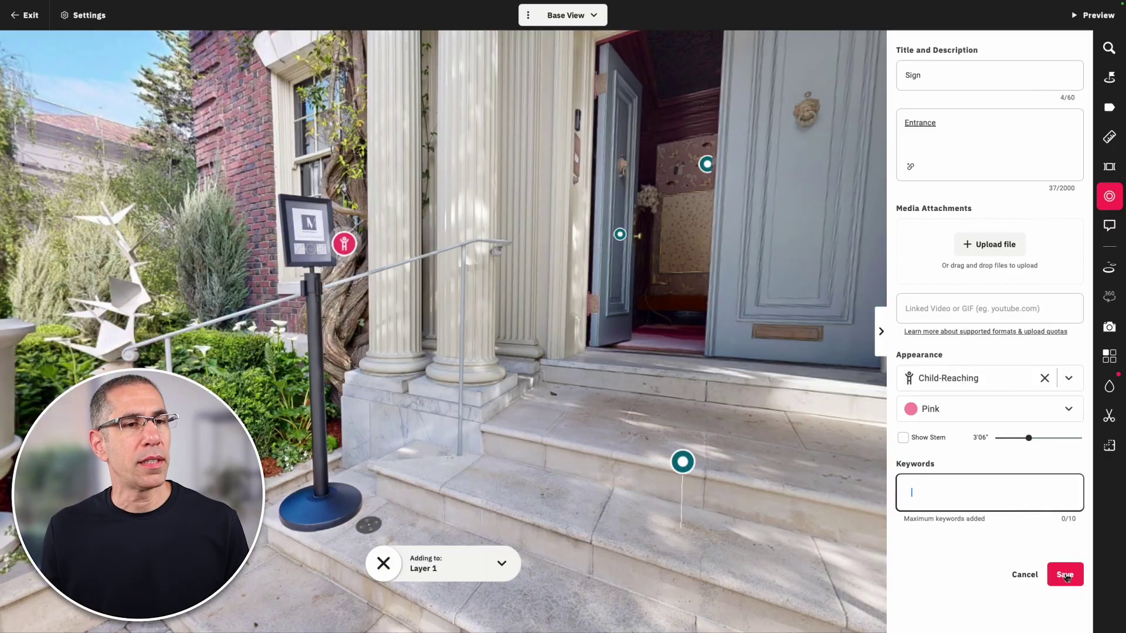
{"action": "left_click", "coordinate": [1066, 575]}
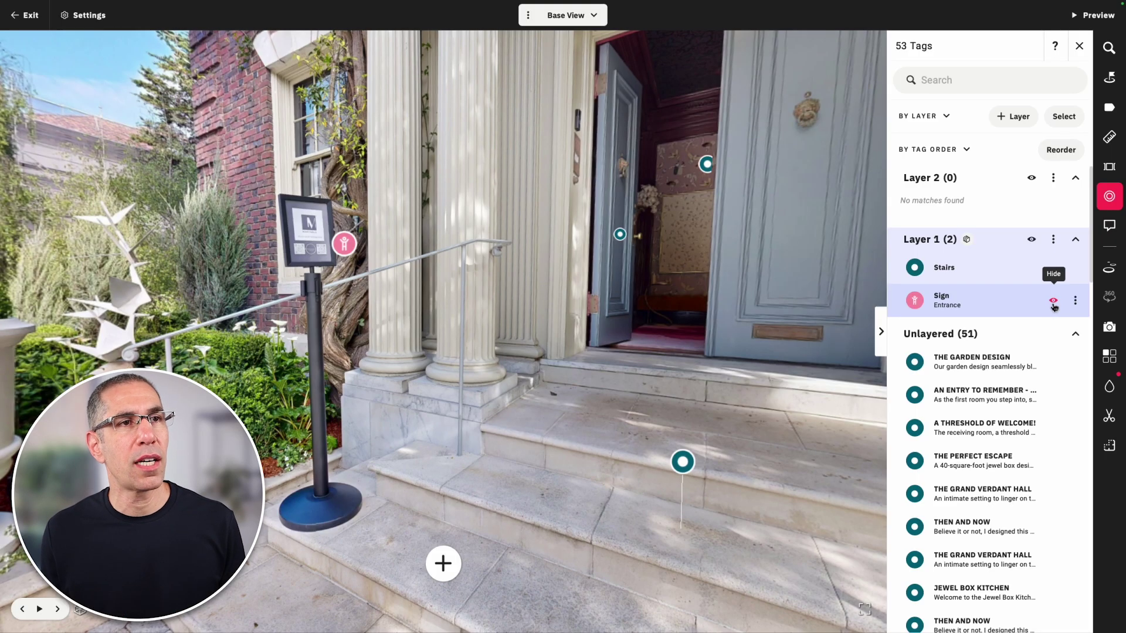
- Hide and re-show the Sign tag, then open and close its editor without changes
{"action": "left_click", "coordinate": [1054, 301]}
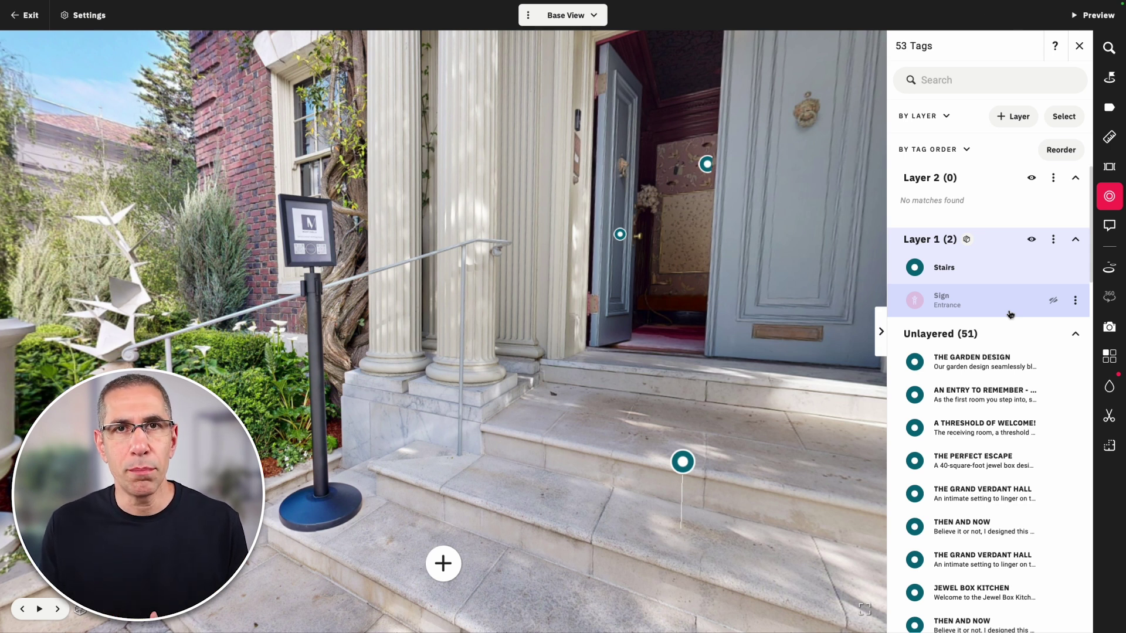
{"action": "left_click", "coordinate": [1053, 302]}
{"action": "left_click", "coordinate": [1076, 302]}
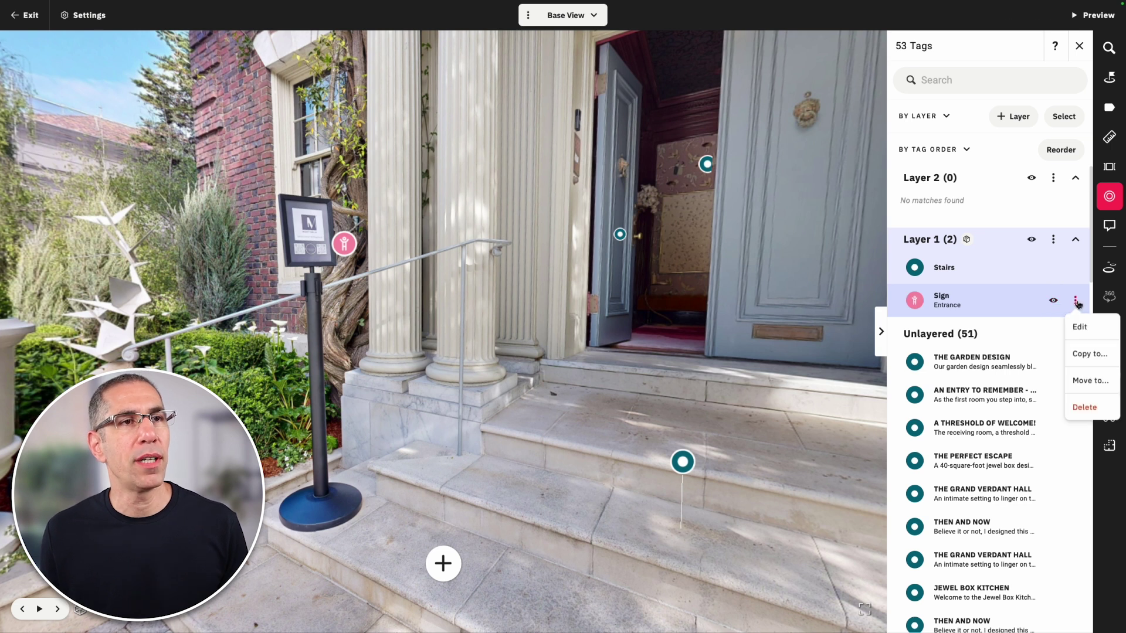
{"action": "left_click", "coordinate": [1083, 328]}
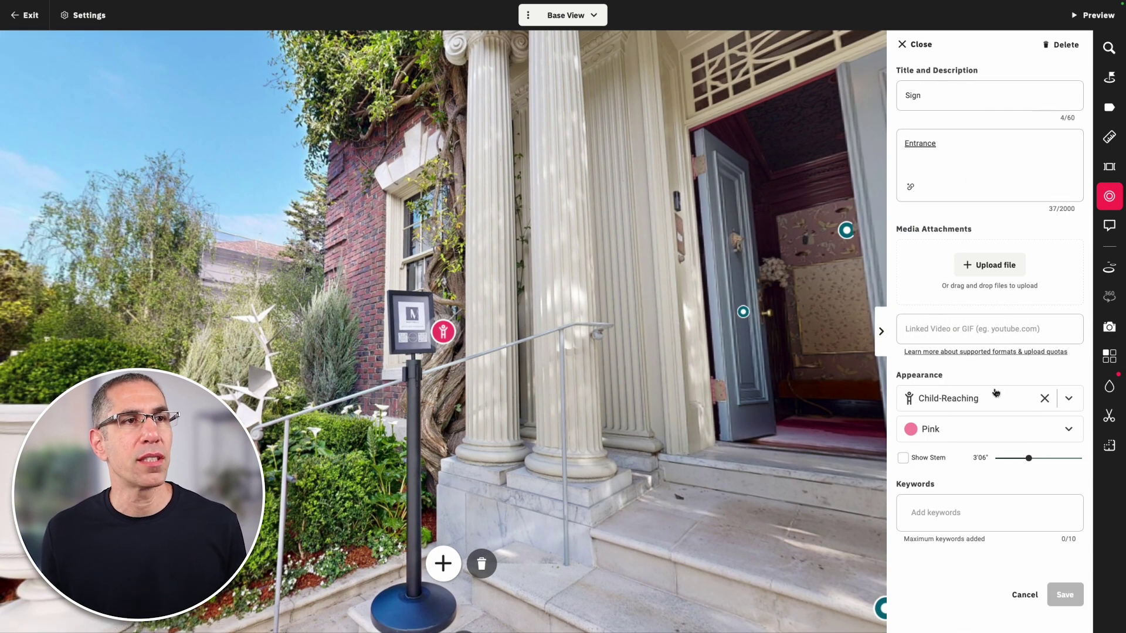
{"action": "left_click", "coordinate": [1025, 596]}
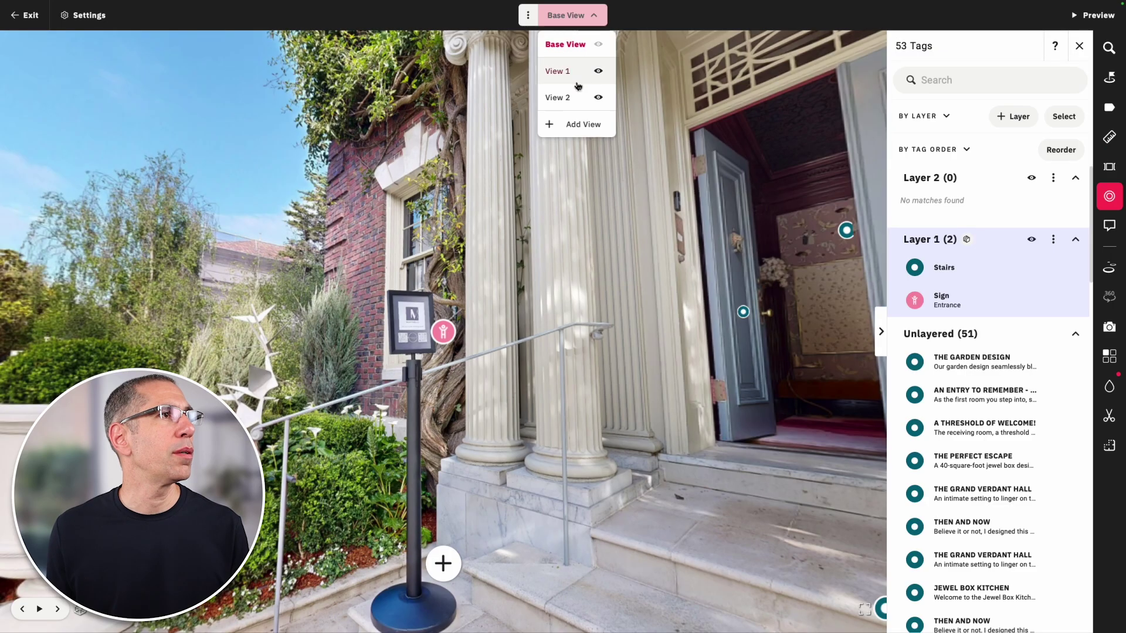
- Switch to View 2, move toward the stairs and open a Stairs tag for editing
{"action": "left_click", "coordinate": [574, 98]}
{"action": "left_click", "coordinate": [800, 473]}
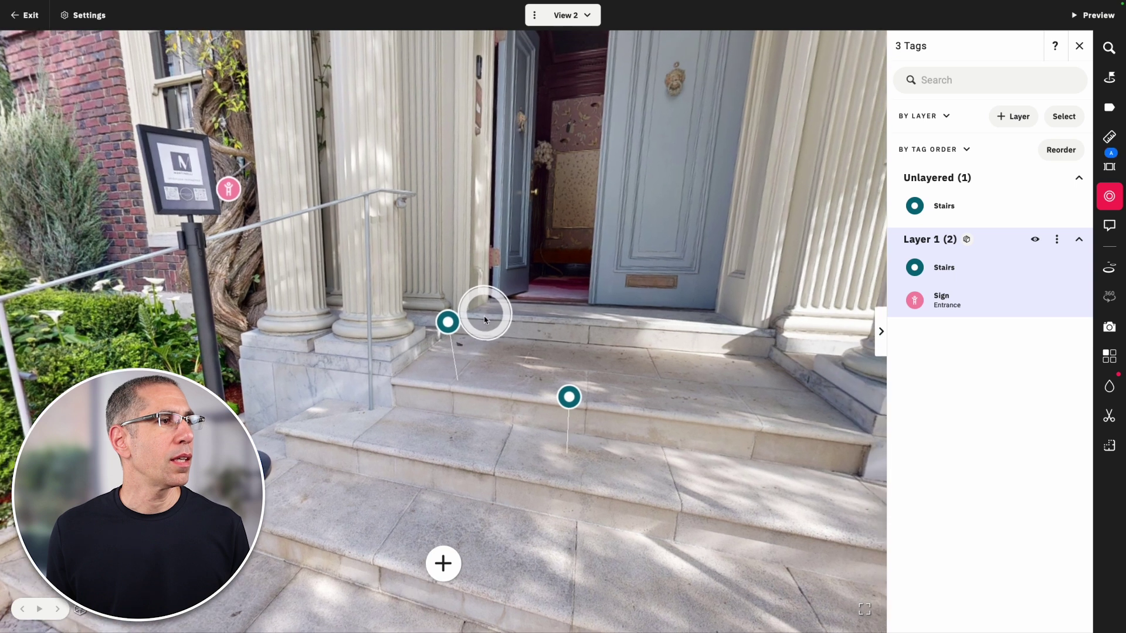
{"action": "mouse_move", "coordinate": [443, 333]}
{"action": "left_click", "coordinate": [557, 398]}
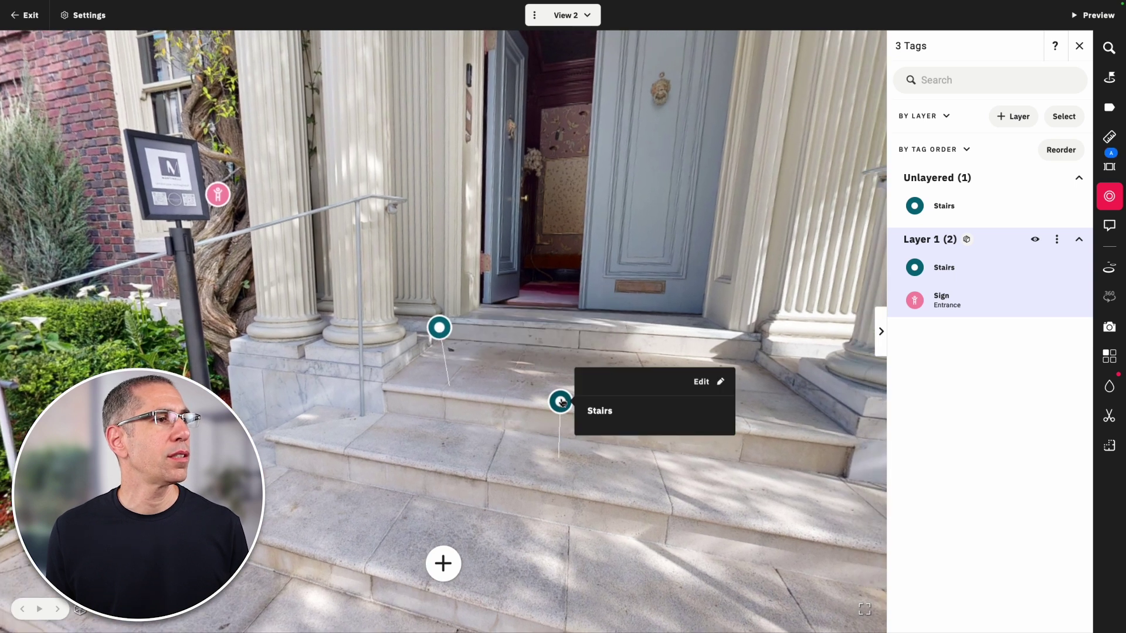
{"action": "left_click", "coordinate": [520, 288]}
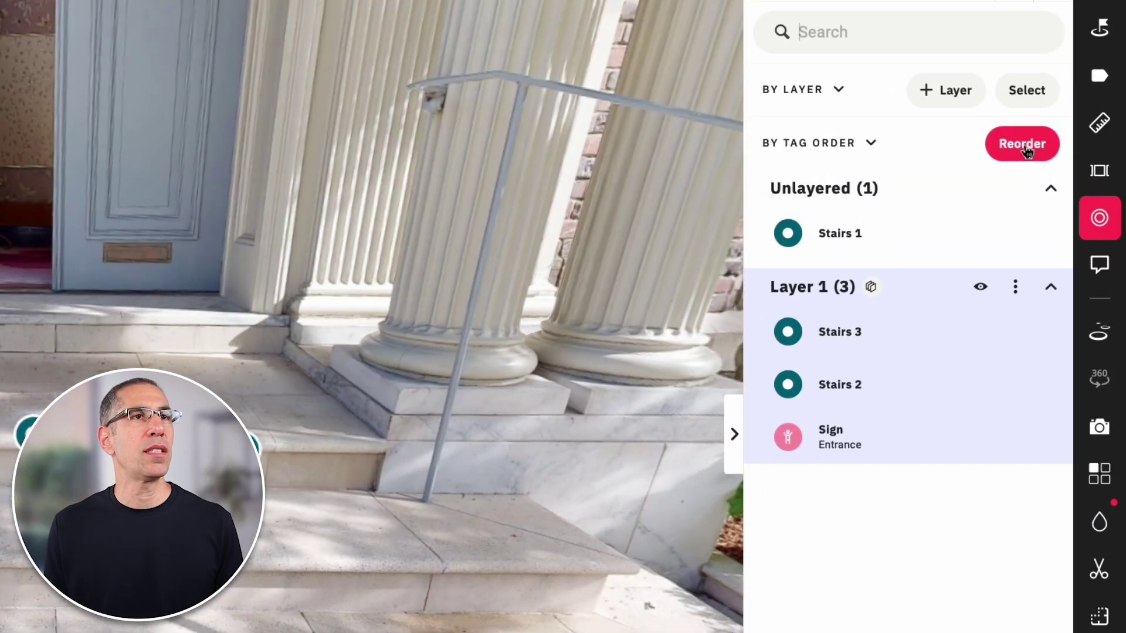
- Drag the View 2 tags into the order Sign, Stairs 1, Stairs 2, Stairs 3
{"action": "left_click", "coordinate": [1061, 148]}
{"action": "left_click_drag", "start_coordinate": [1025, 151], "coordinate": [930, 174]}
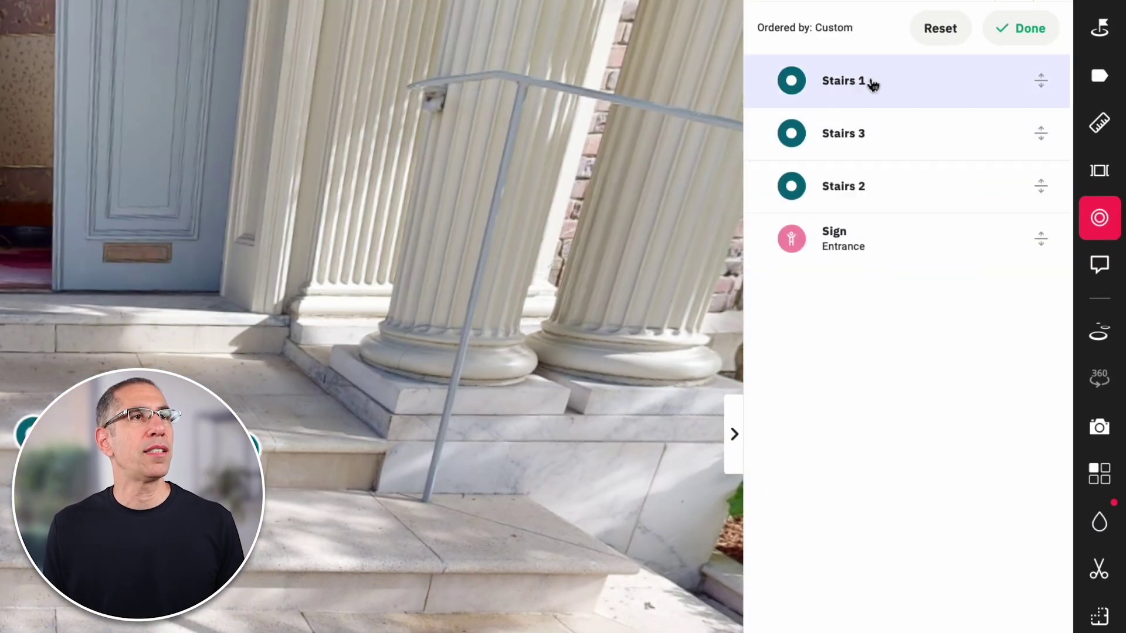
{"action": "left_click_drag", "start_coordinate": [1042, 187], "coordinate": [1032, 132]}
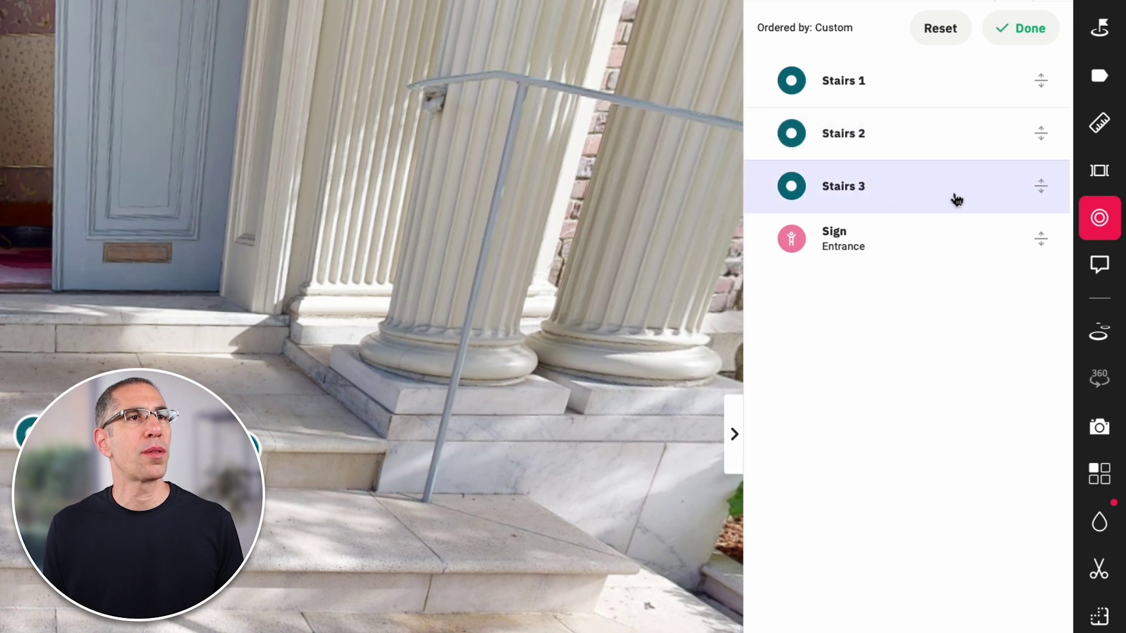
{"action": "left_click_drag", "start_coordinate": [1046, 243], "coordinate": [1033, 85]}
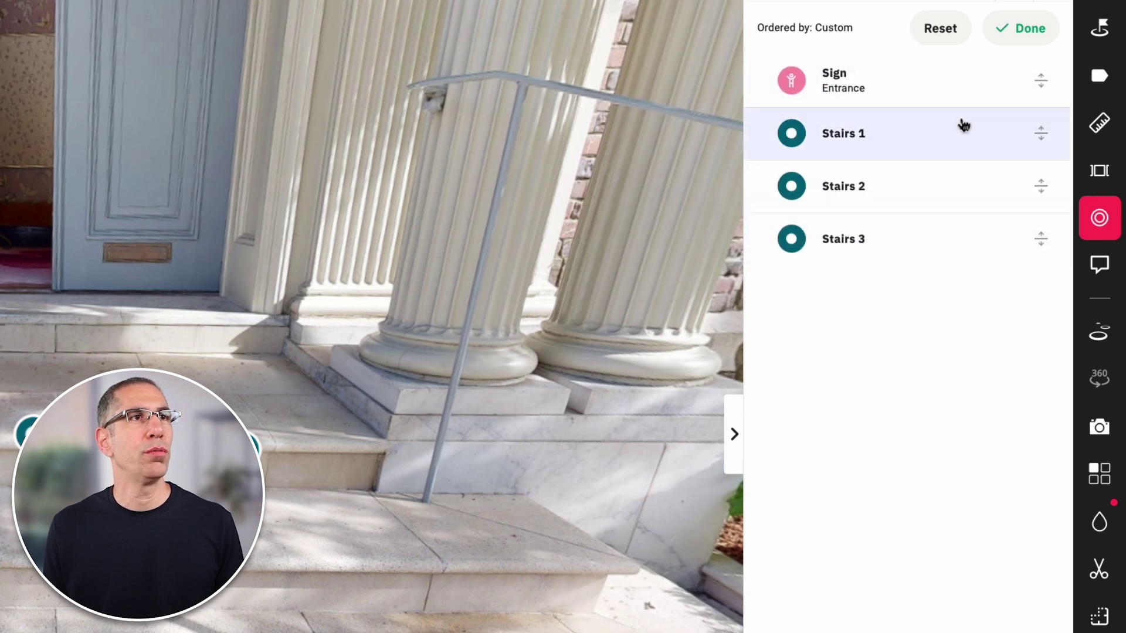
{"action": "left_click", "coordinate": [1027, 38]}
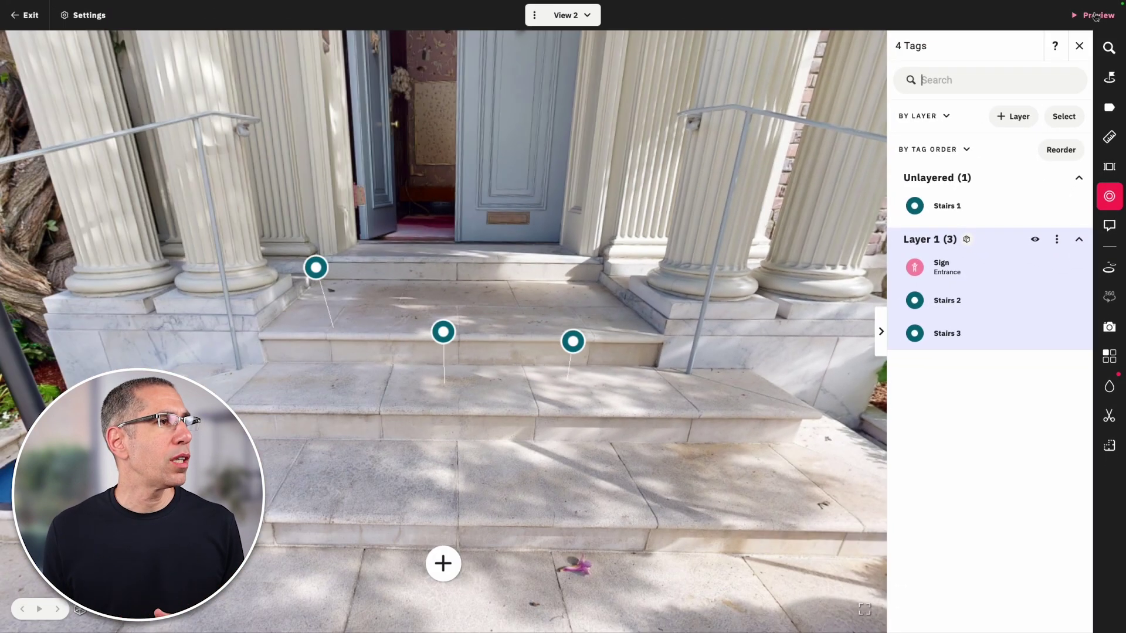
- Preview View 2, open Stairs 1's details and step through Stairs 2 and 3 to Sign (1 of 4)
{"action": "left_click", "coordinate": [1095, 16]}
{"action": "mouse_move", "coordinate": [468, 282]}
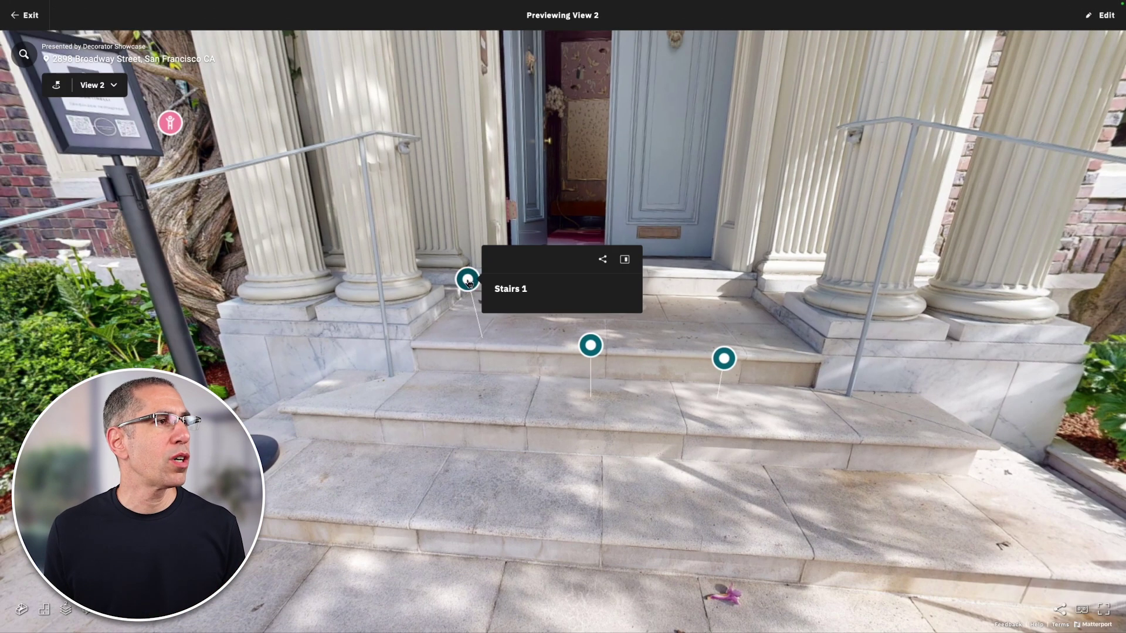
{"action": "left_click", "coordinate": [511, 290]}
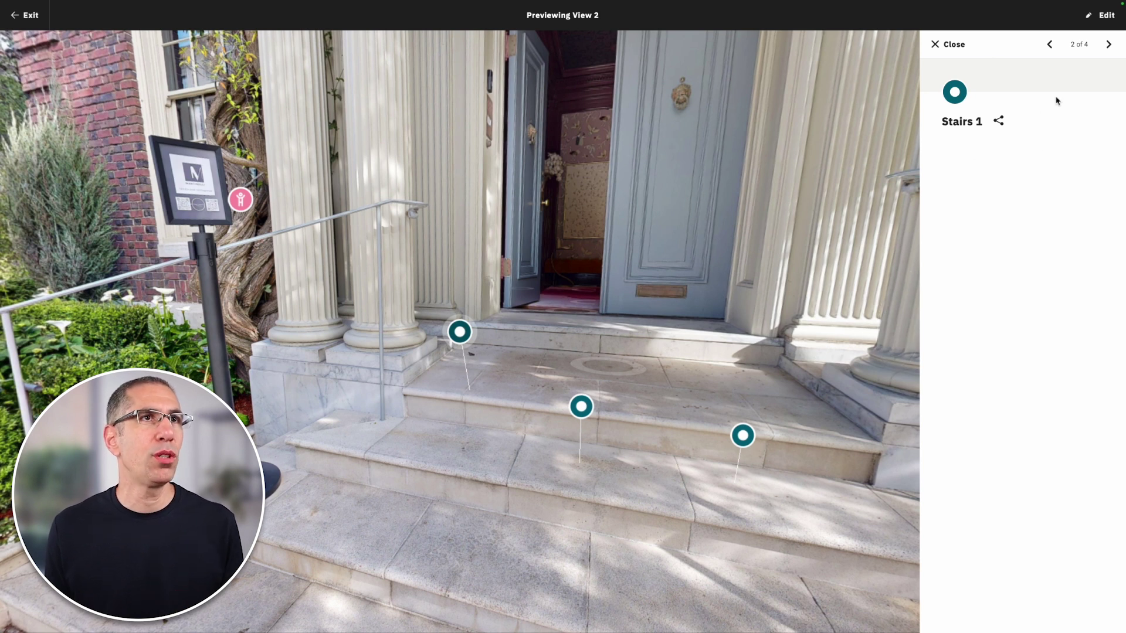
{"action": "left_click", "coordinate": [1109, 45]}
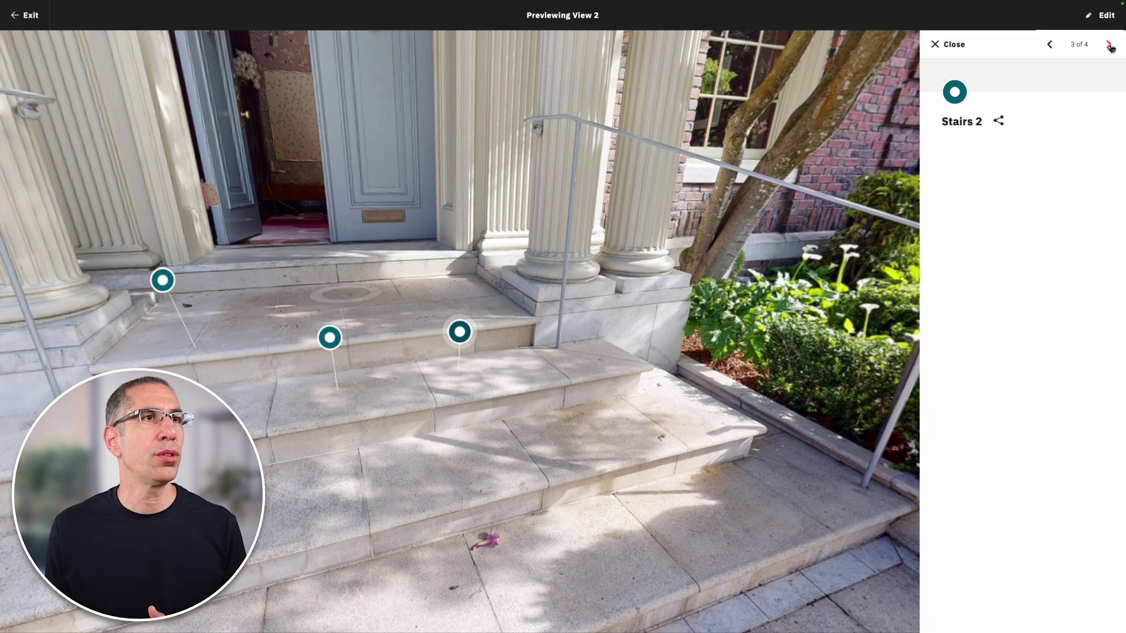
{"action": "left_click", "coordinate": [1109, 45]}
{"action": "left_click", "coordinate": [1109, 45]}
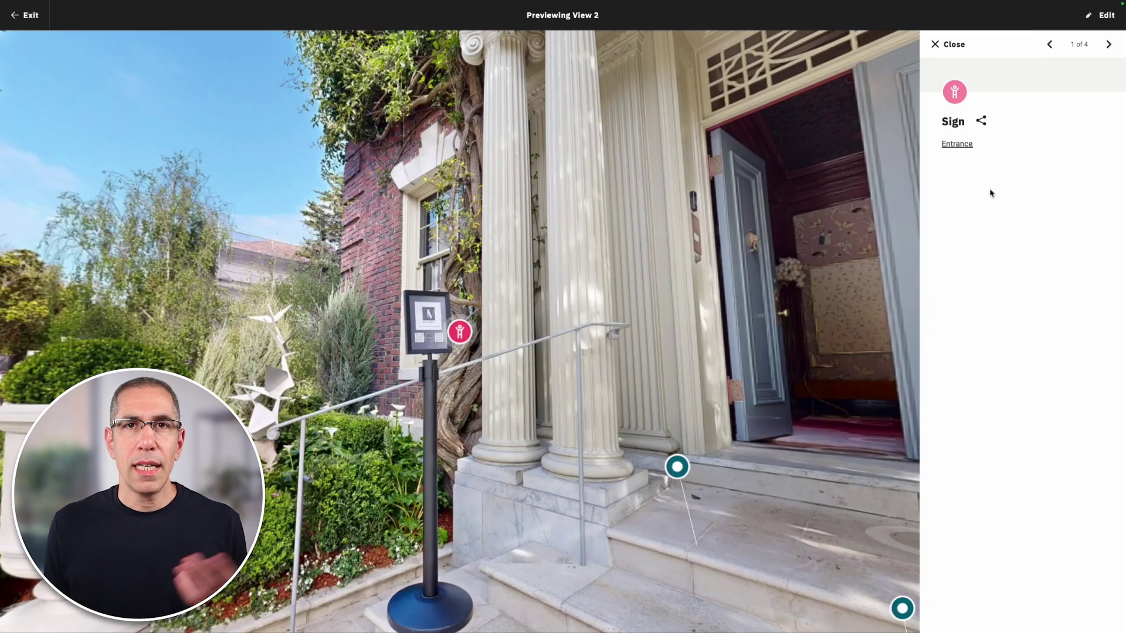